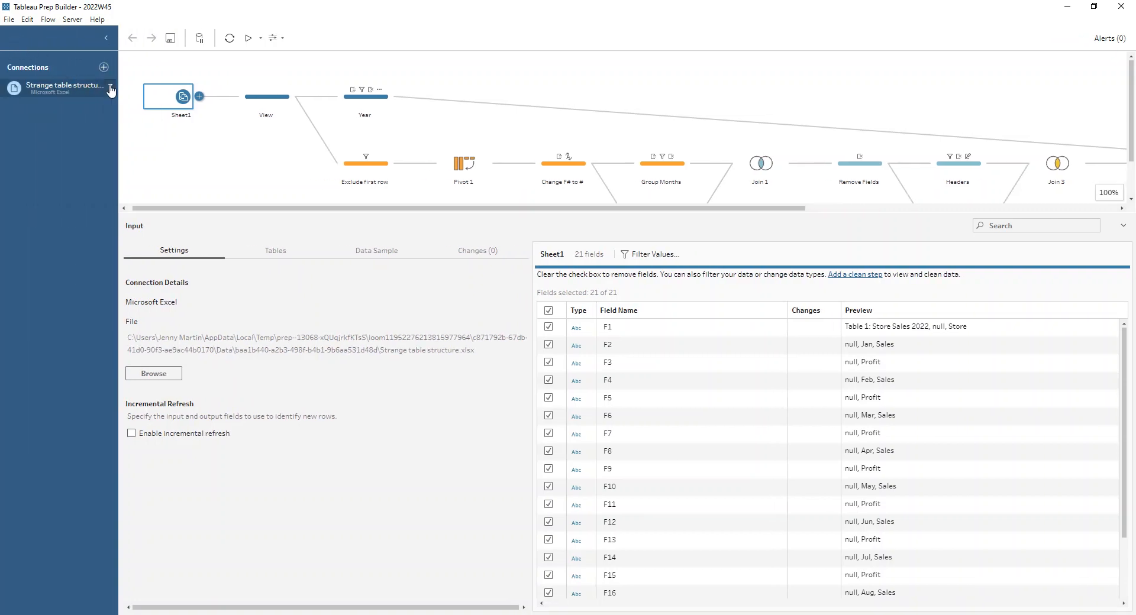
- Edit the Excel connection to use "Strange table structure updated.xlsx" from the Preppin Data folder
left_click(110, 89)
left_click(131, 102)
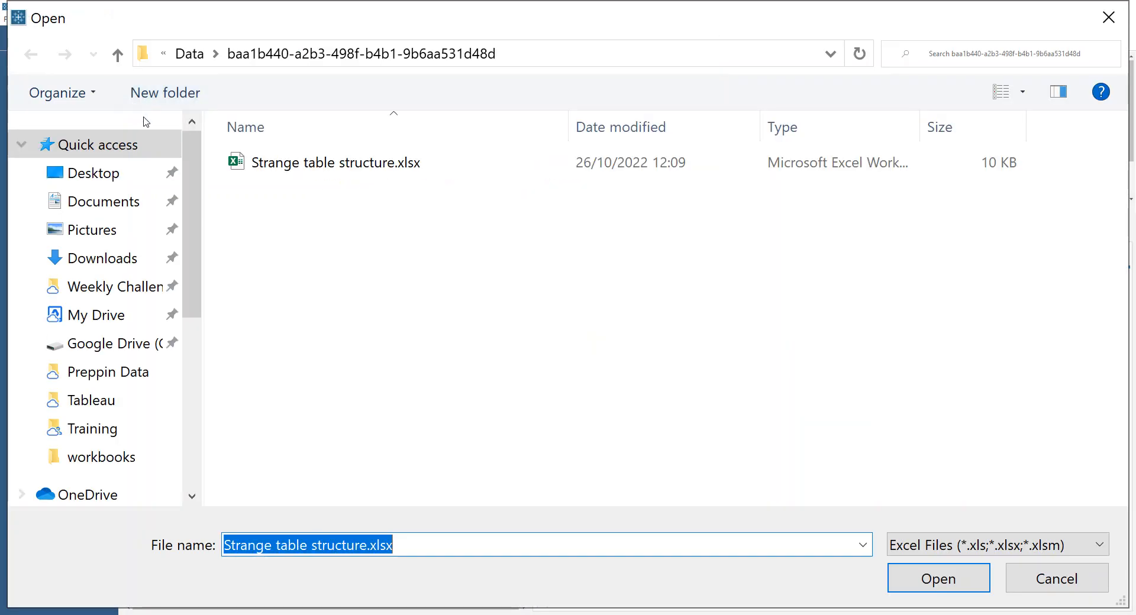
left_click(107, 381)
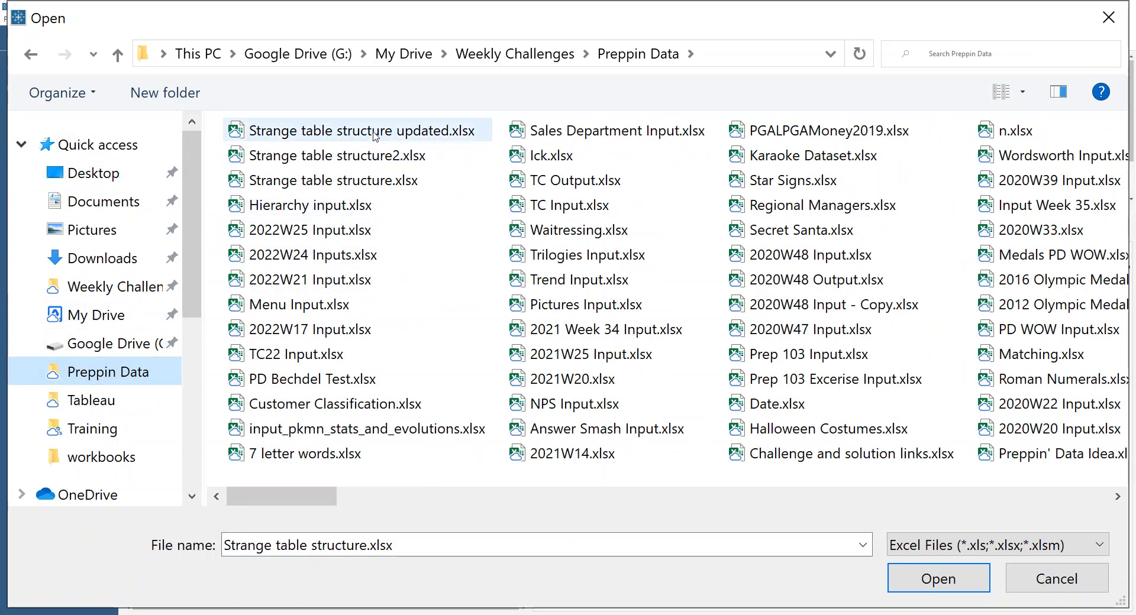
left_click(374, 132)
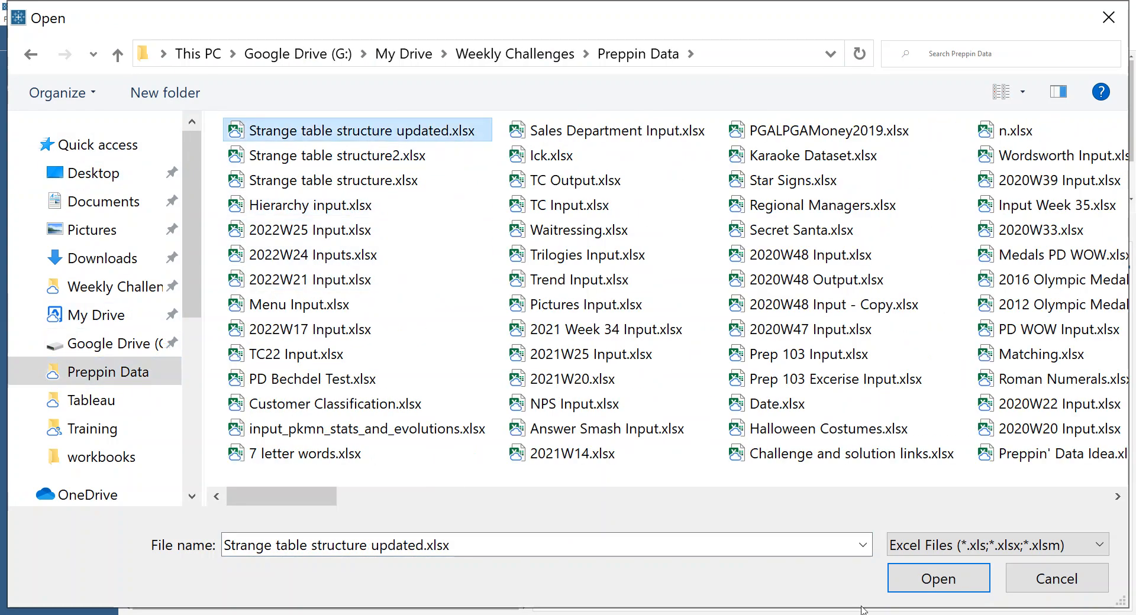
left_click(923, 581)
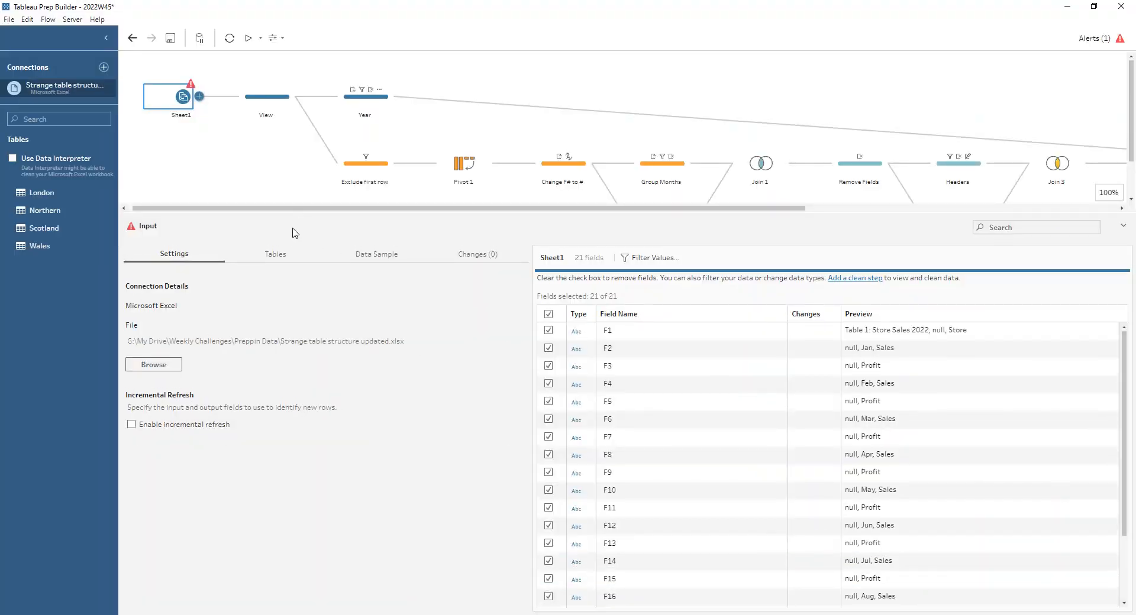
- Switch the input from a single table to a union of all worksheets in the file and apply it
left_click(275, 254)
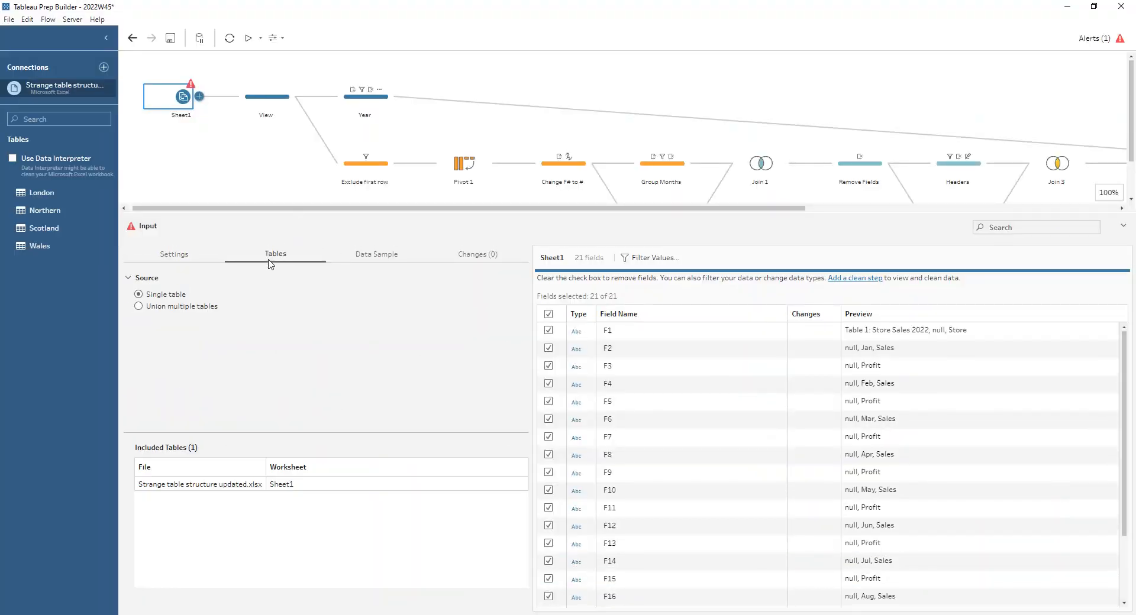
left_click(148, 307)
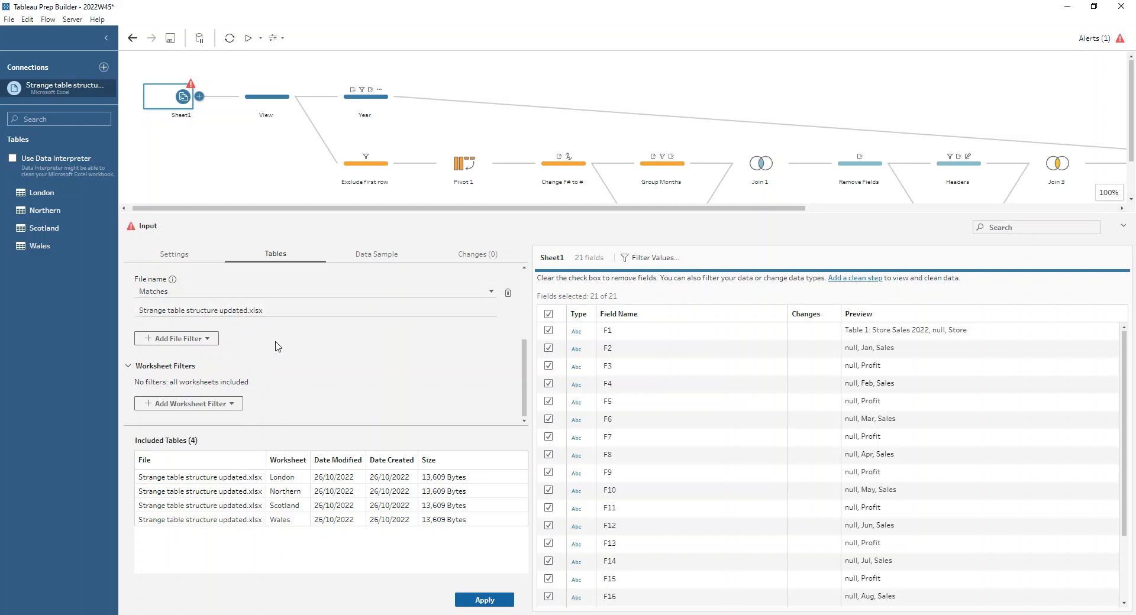
left_click(483, 600)
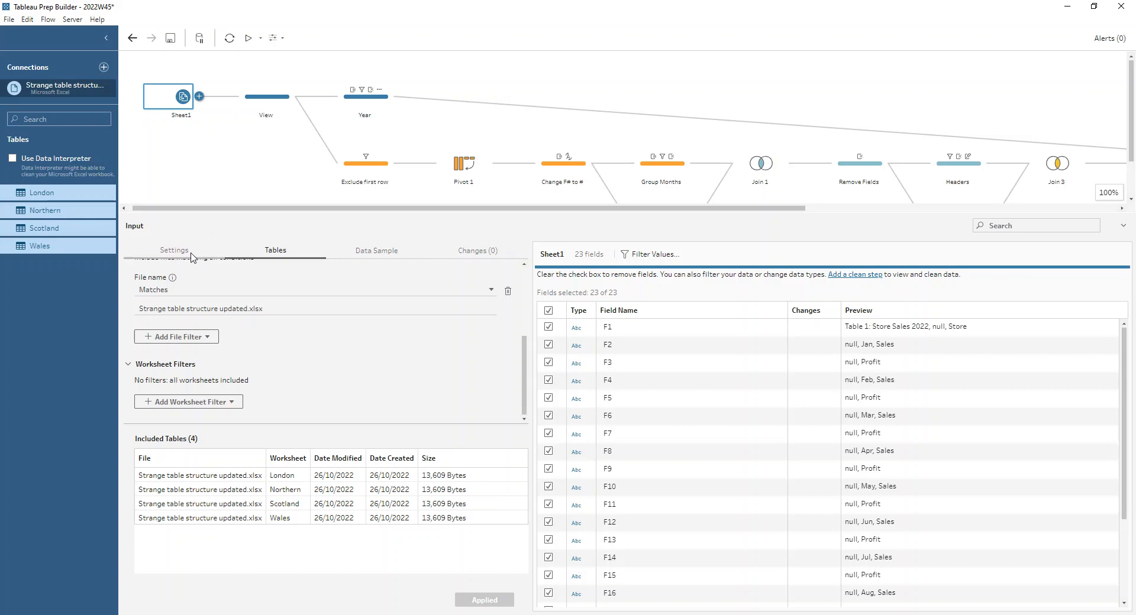
- Exclude the File Paths field from the input and rename the Table Names field to Region
scroll(663, 422, "down", 1)
scroll(663, 422, "down", 3)
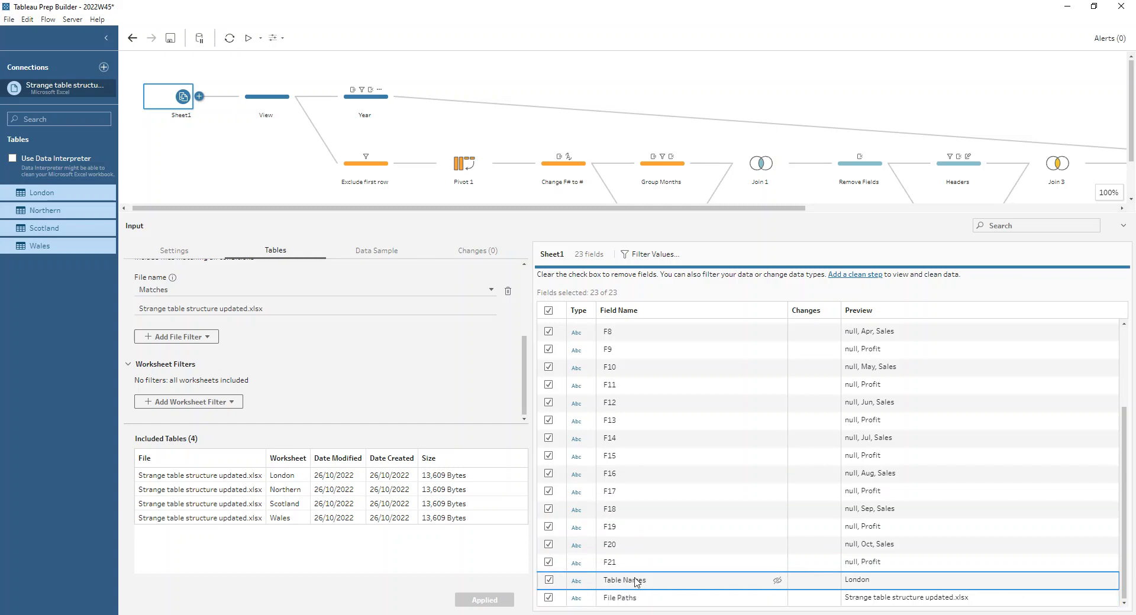
left_click(548, 597)
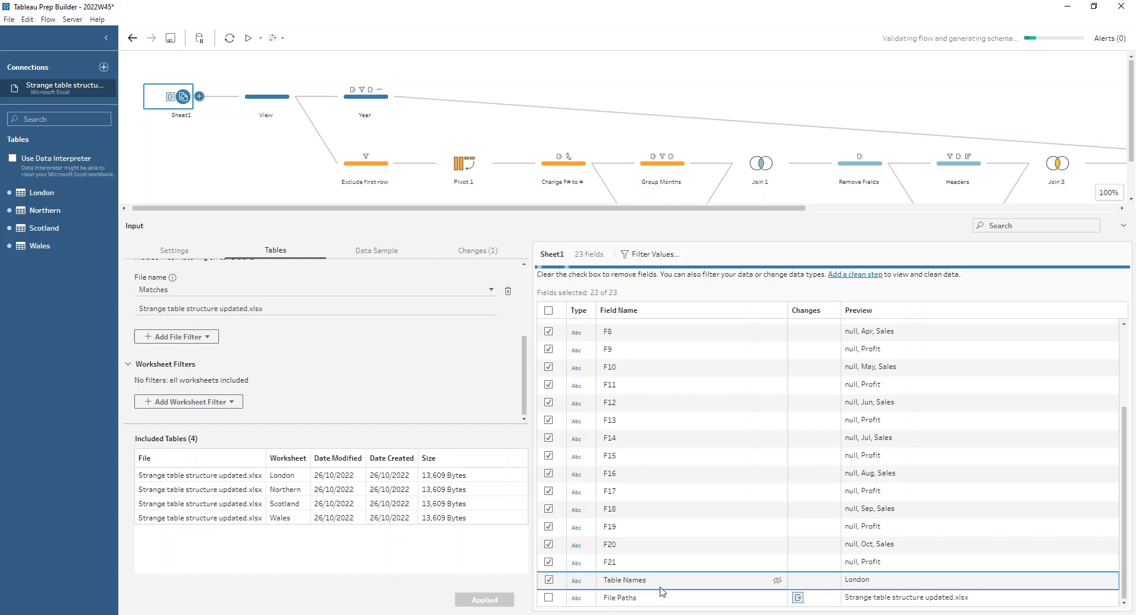
double_click(630, 581)
type("Region")
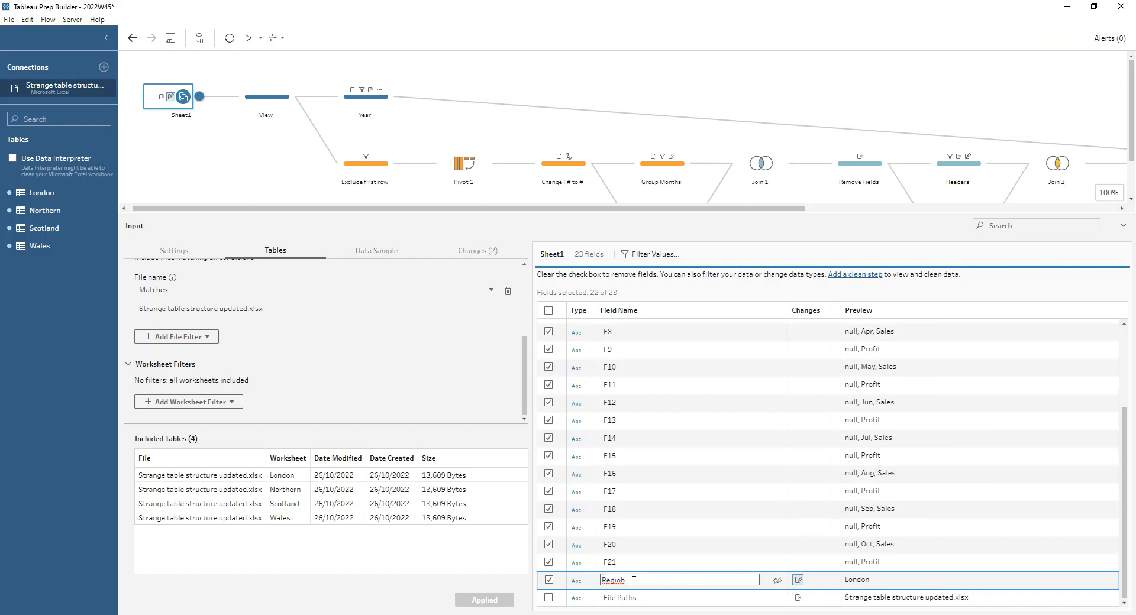
key("Return")
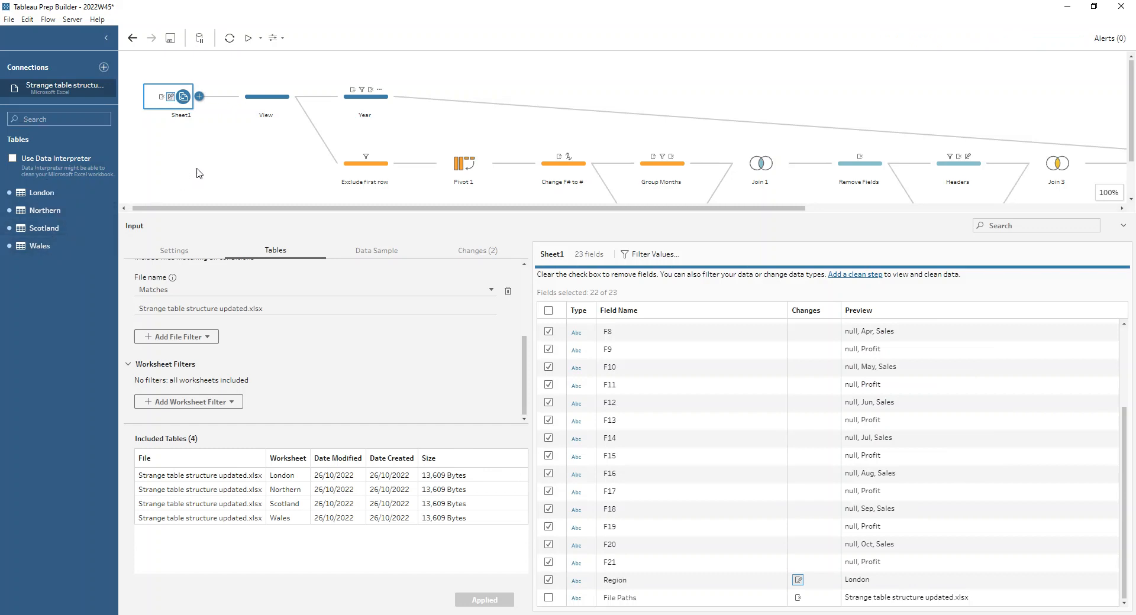
- Inspect the fields and row count of the Date step near the flow's end
left_click_drag(342, 207, 855, 217)
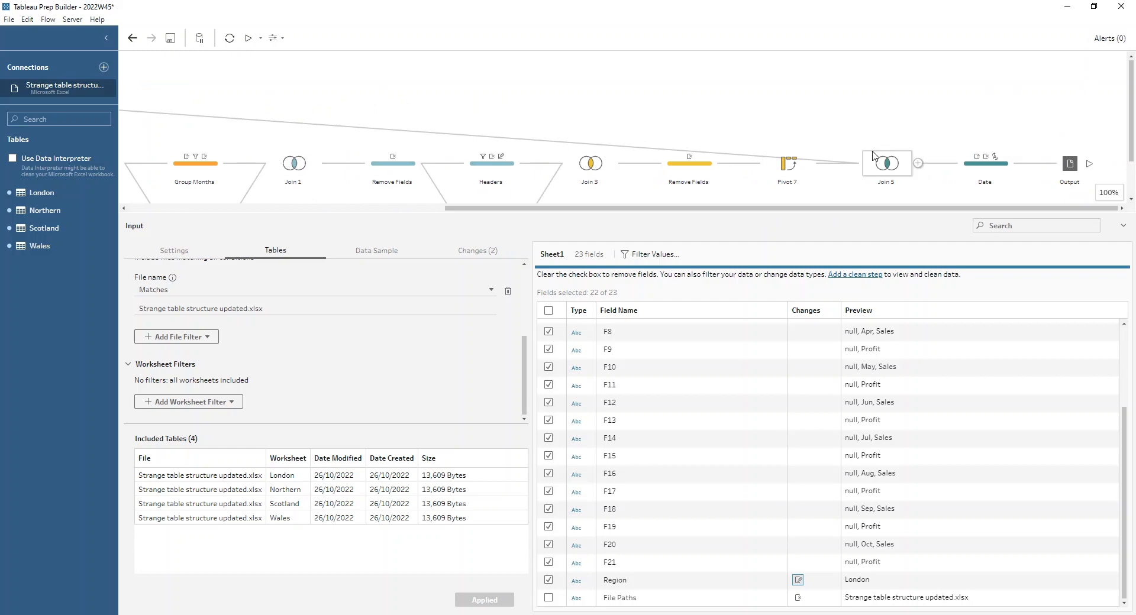
left_click(987, 166)
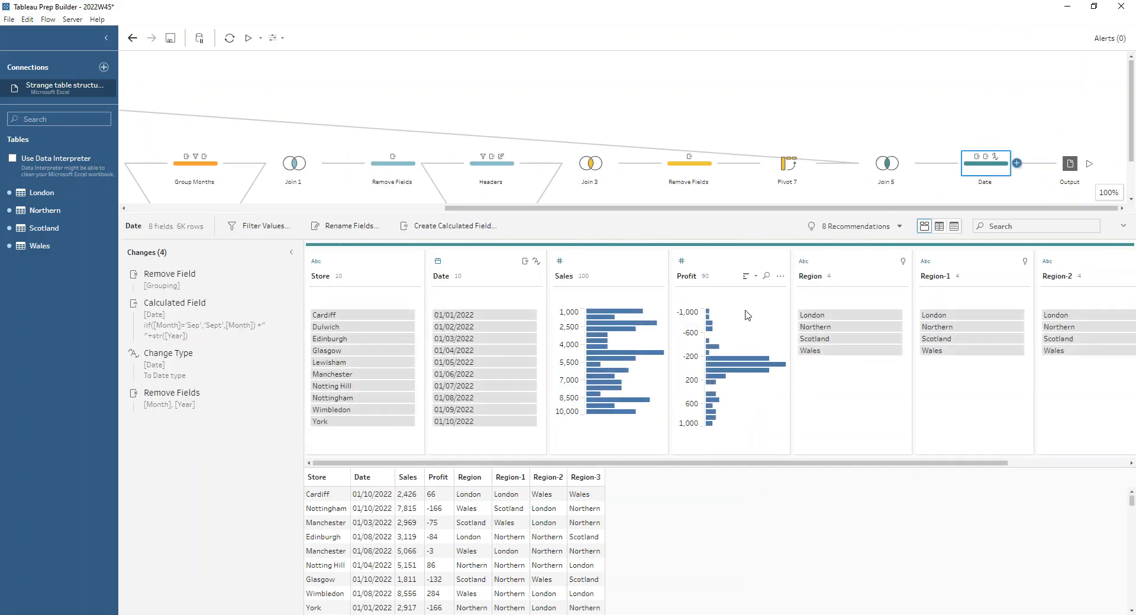
mouse_move(192, 230)
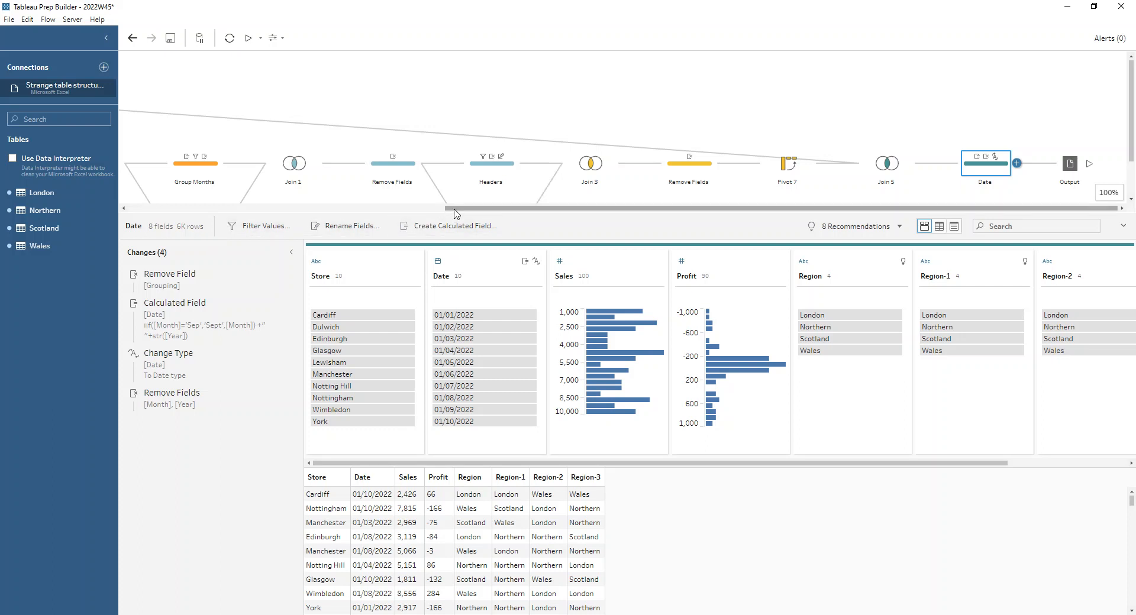
- Examine how Region passes through the flow from the Year and Exclude first row steps to Group Months and Exclude month info
left_click_drag(456, 213, 192, 208)
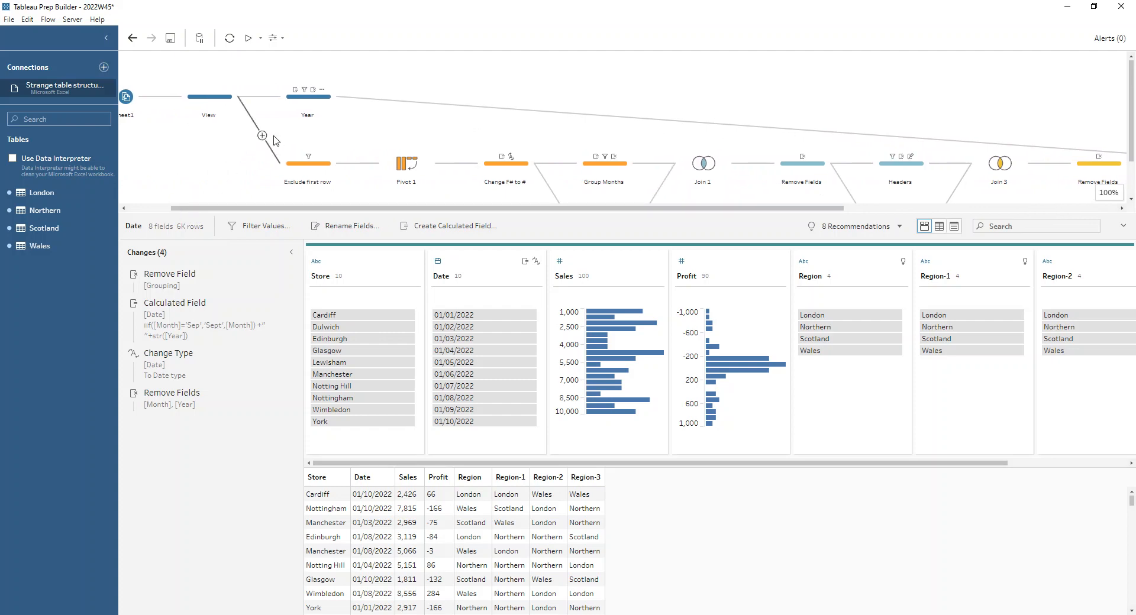
left_click(300, 109)
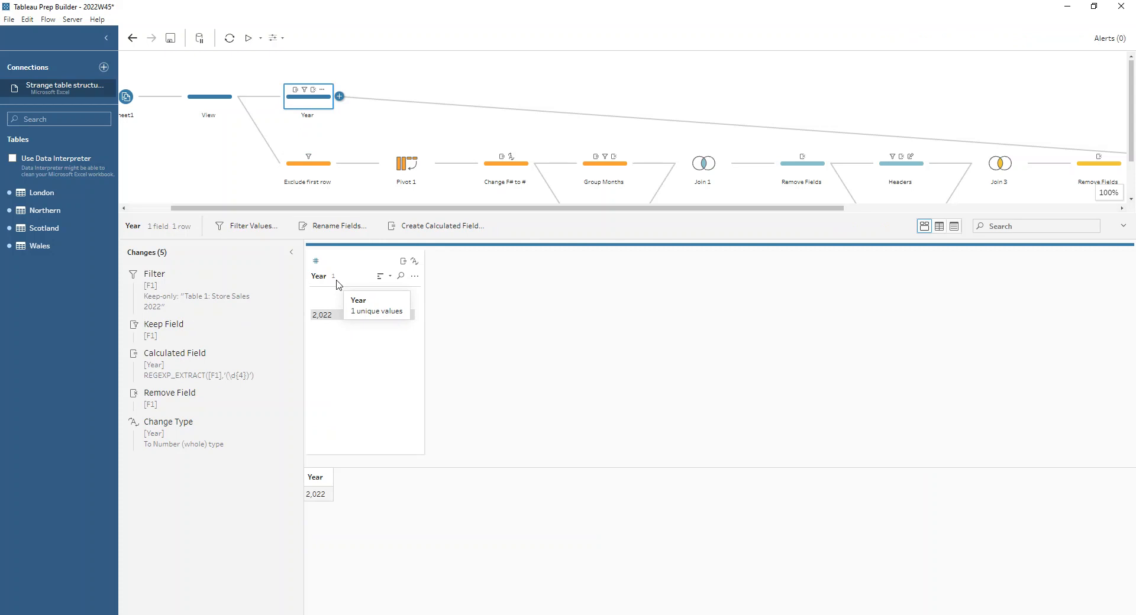
left_click(323, 173)
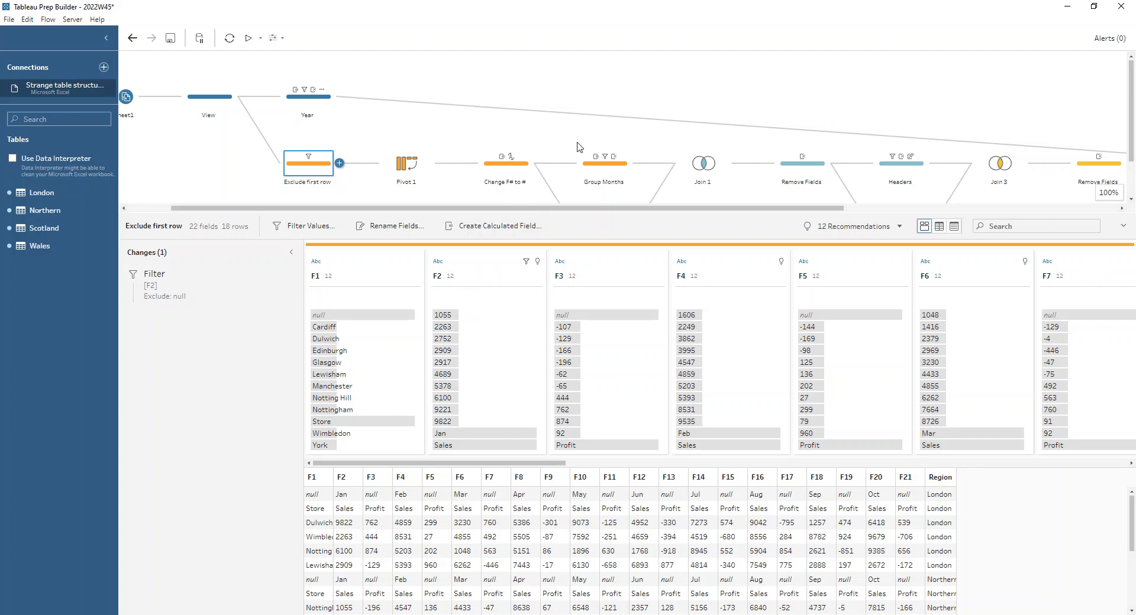
left_click(407, 163)
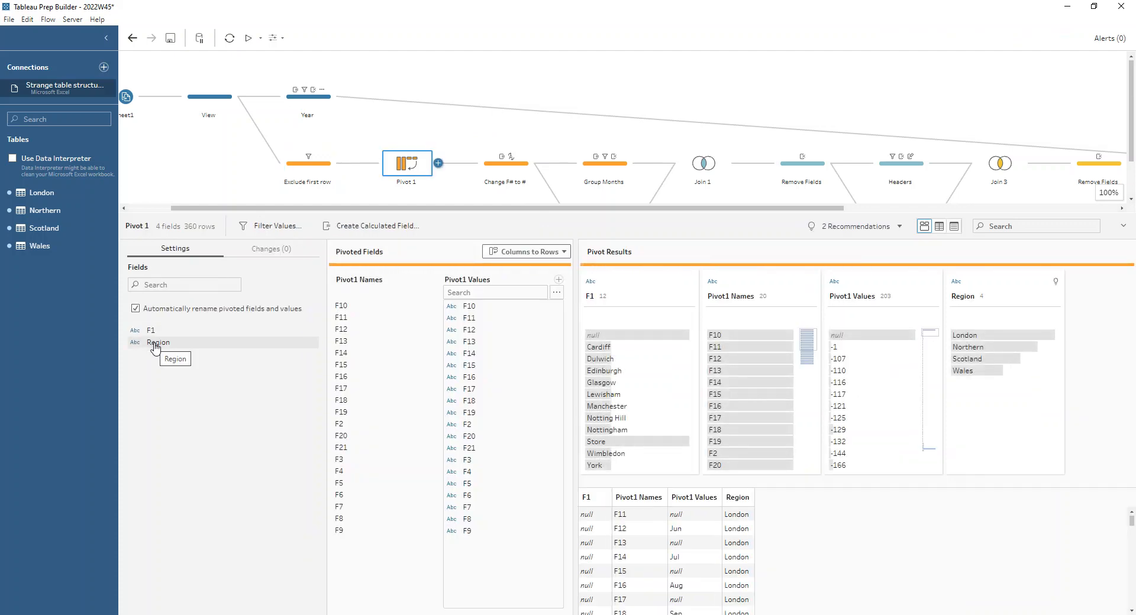
left_click(527, 172)
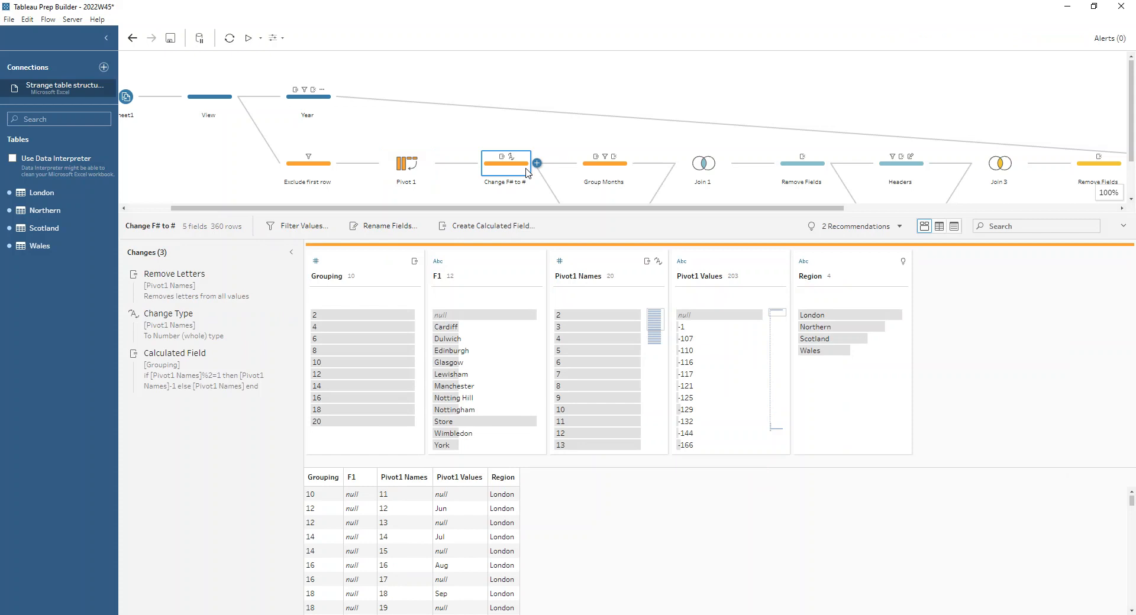
left_click(602, 169)
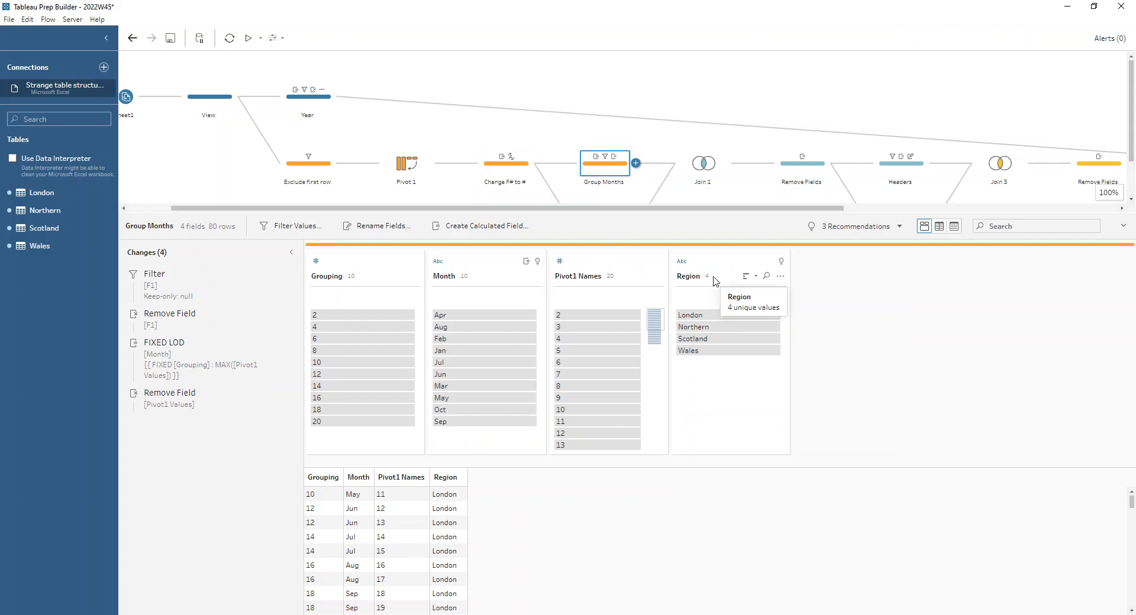
scroll(514, 199, "down", 1)
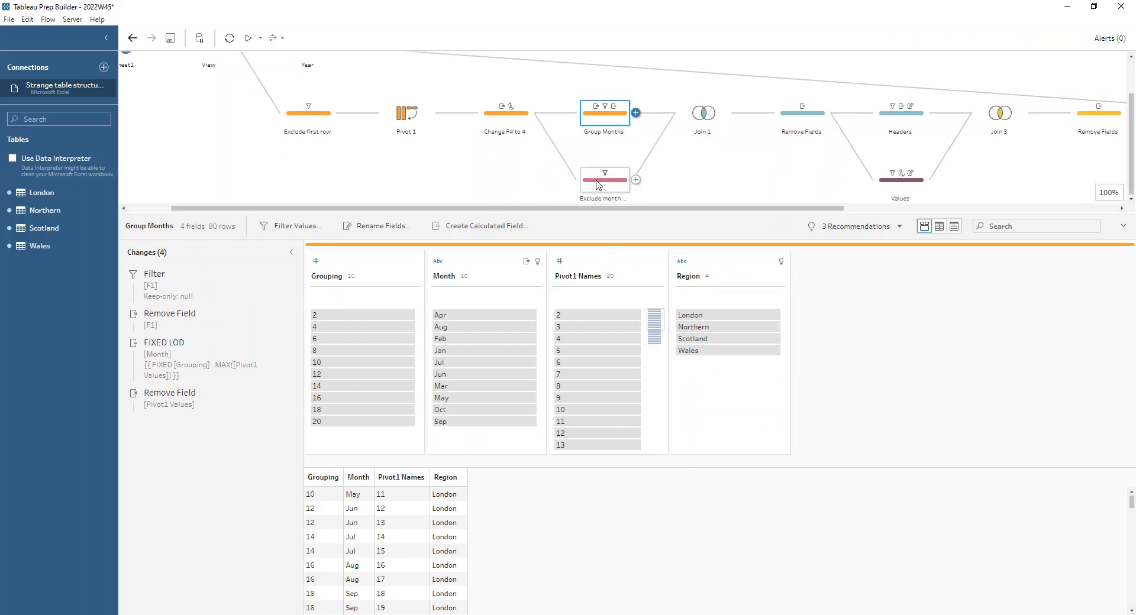
left_click(603, 179)
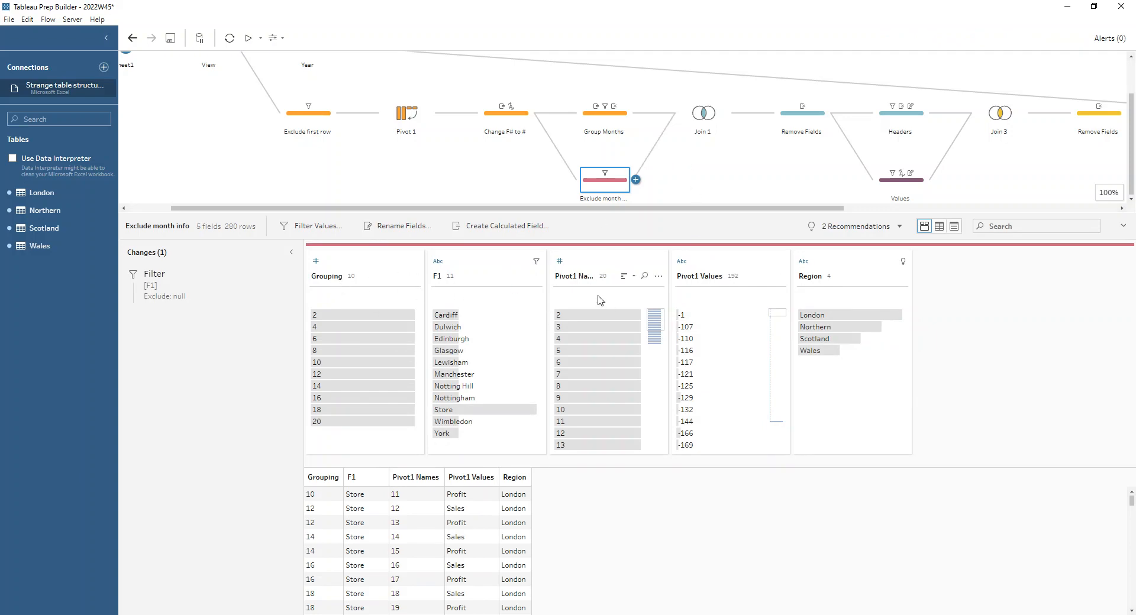
- Add the recommended Region = Region clause to Join 1 and check the join result
left_click(710, 115)
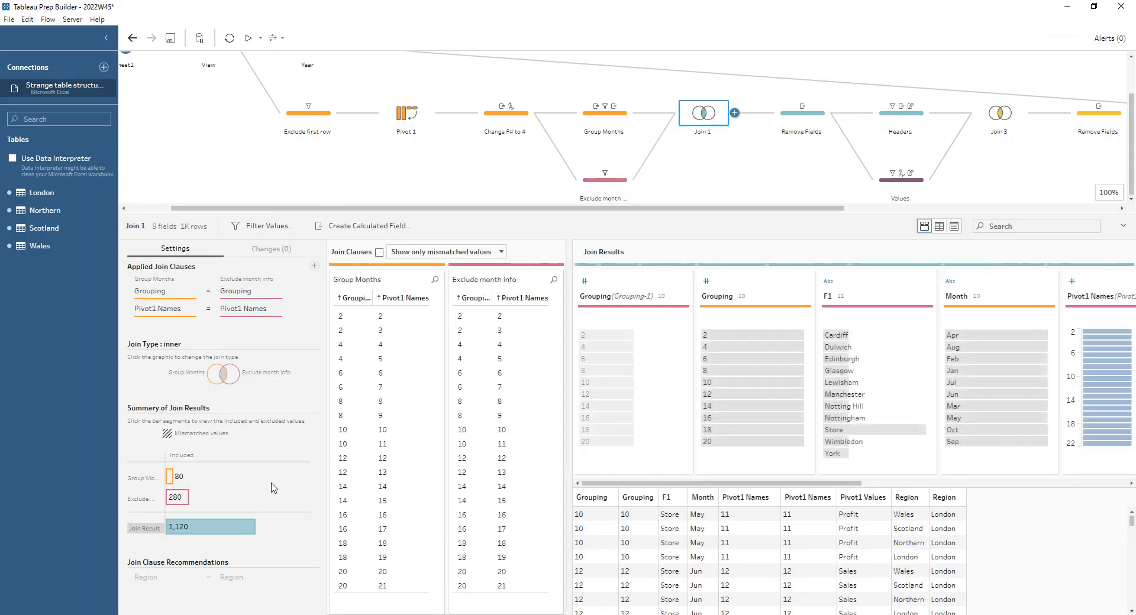
left_click(291, 578)
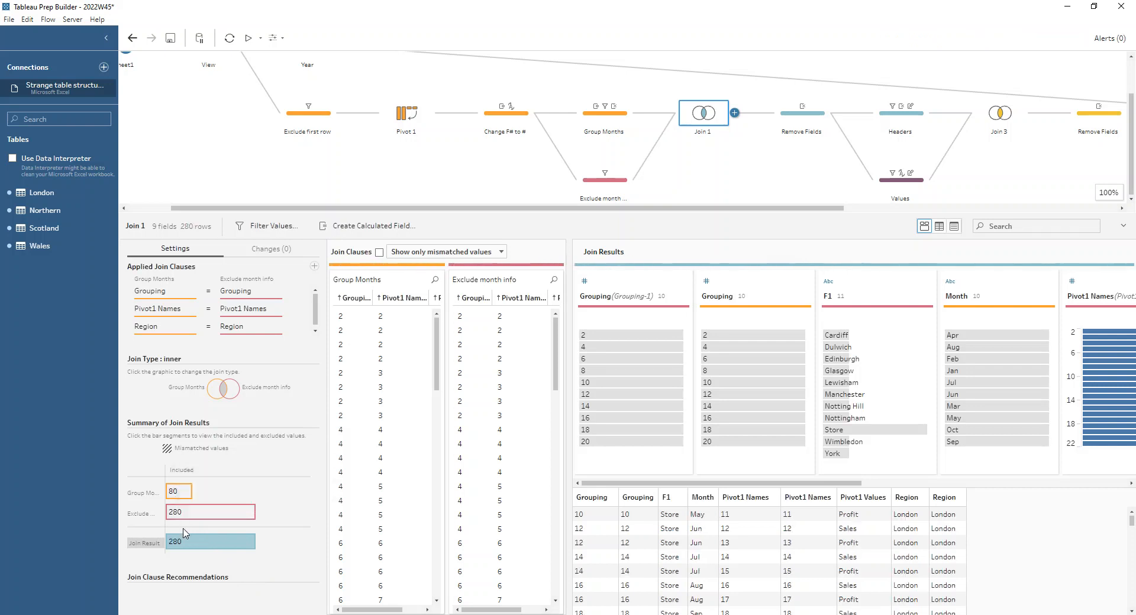
mouse_move(197, 519)
- Remove the duplicate Region-1 field in the Remove Fields step after Join 1
left_click_drag(378, 208, 503, 210)
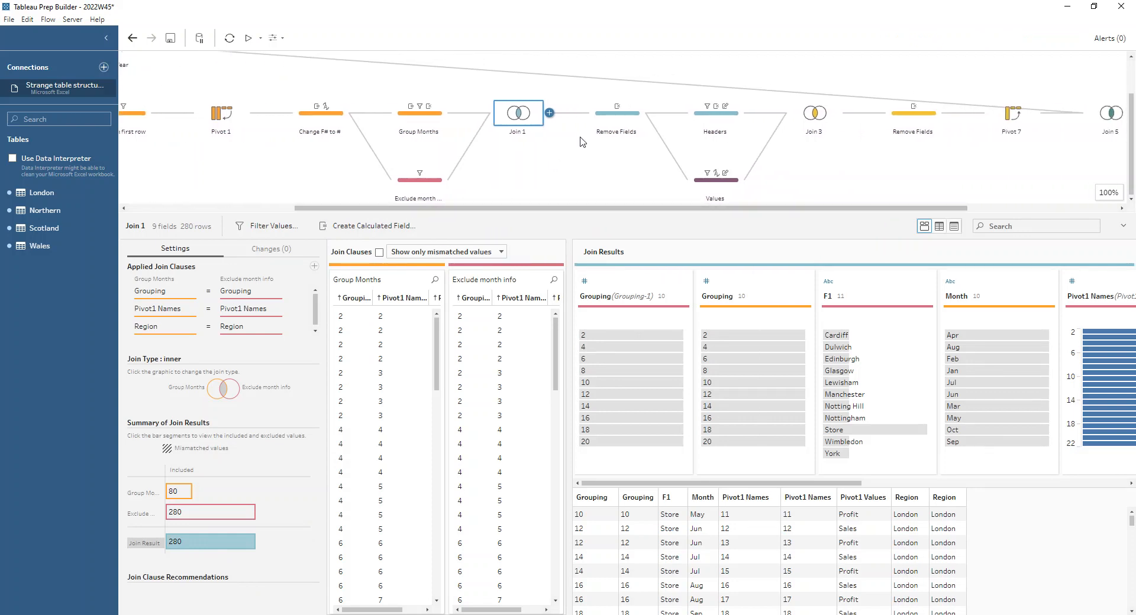
left_click(607, 124)
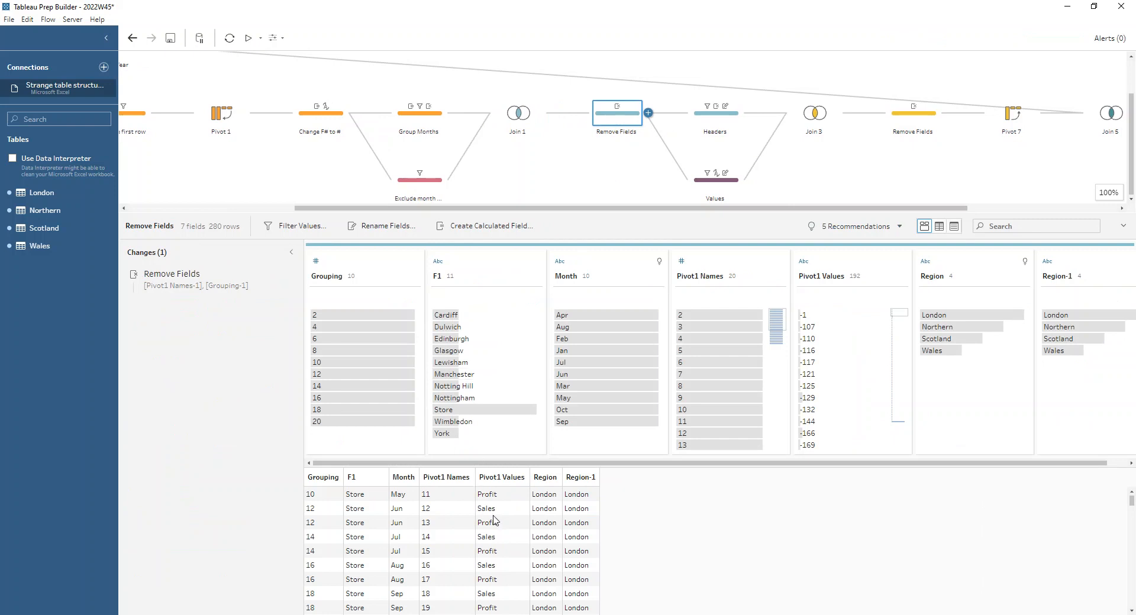
left_click_drag(603, 463, 662, 463)
left_click(1094, 266)
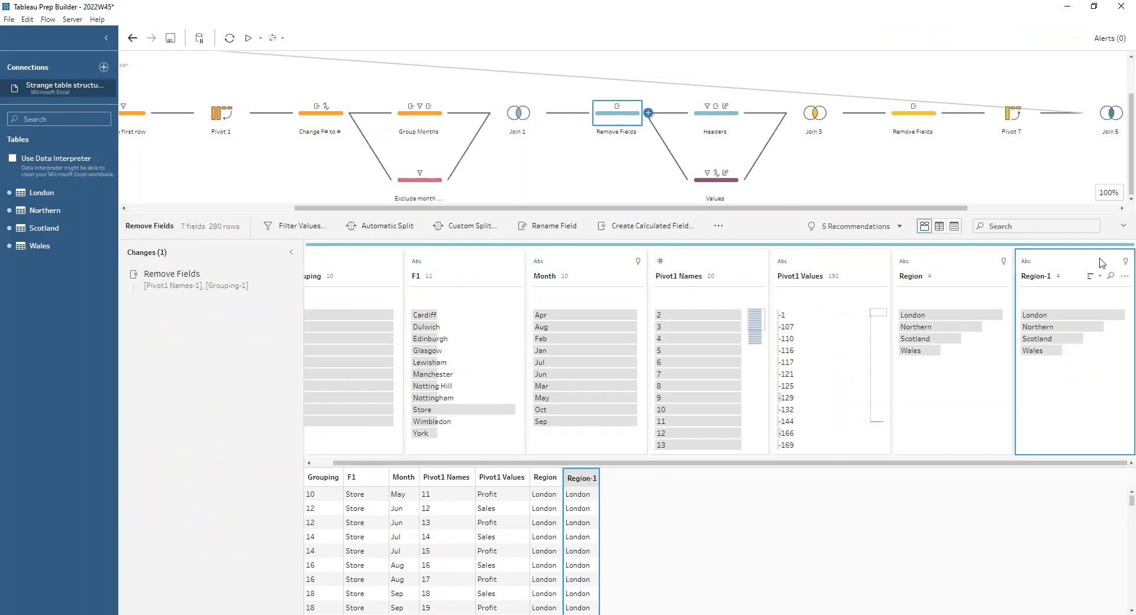
left_click(728, 234)
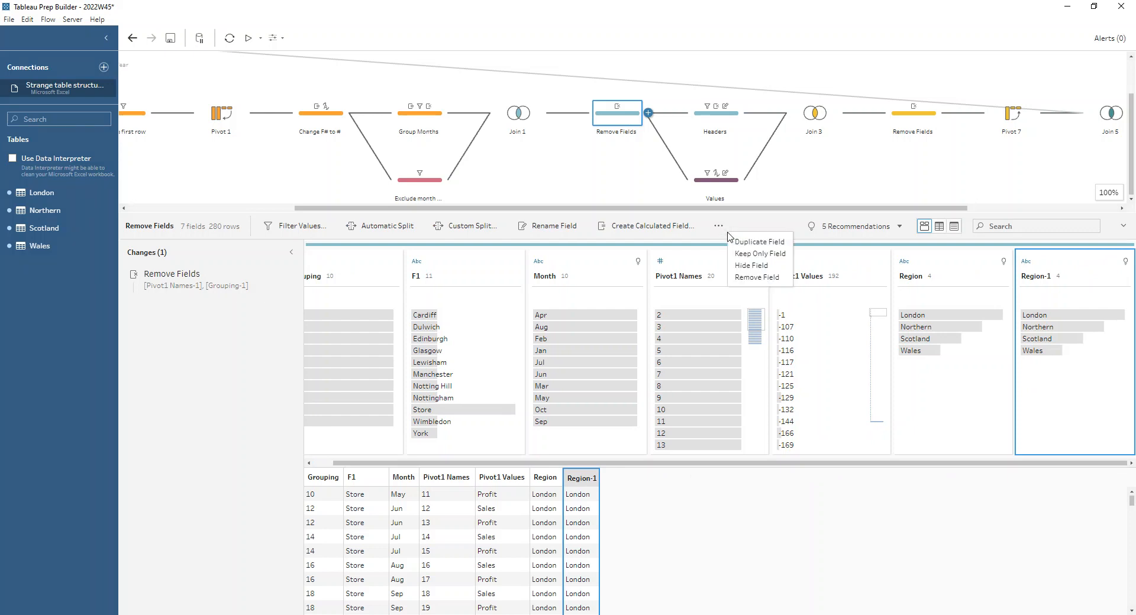
left_click(756, 277)
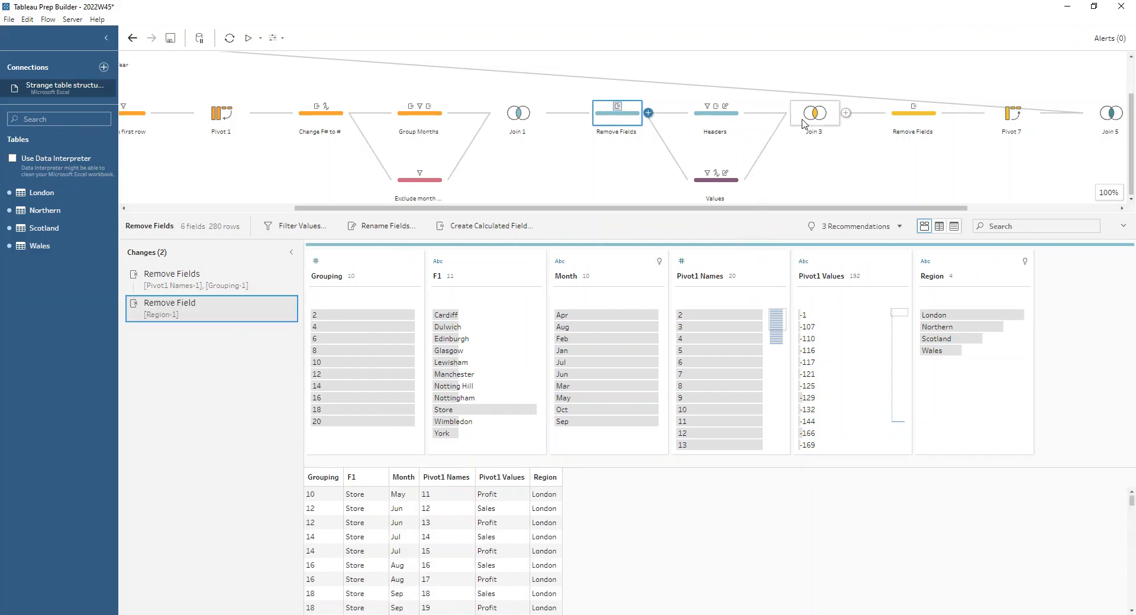
- Add the recommended Region = Region clause to Join 3
left_click(804, 121)
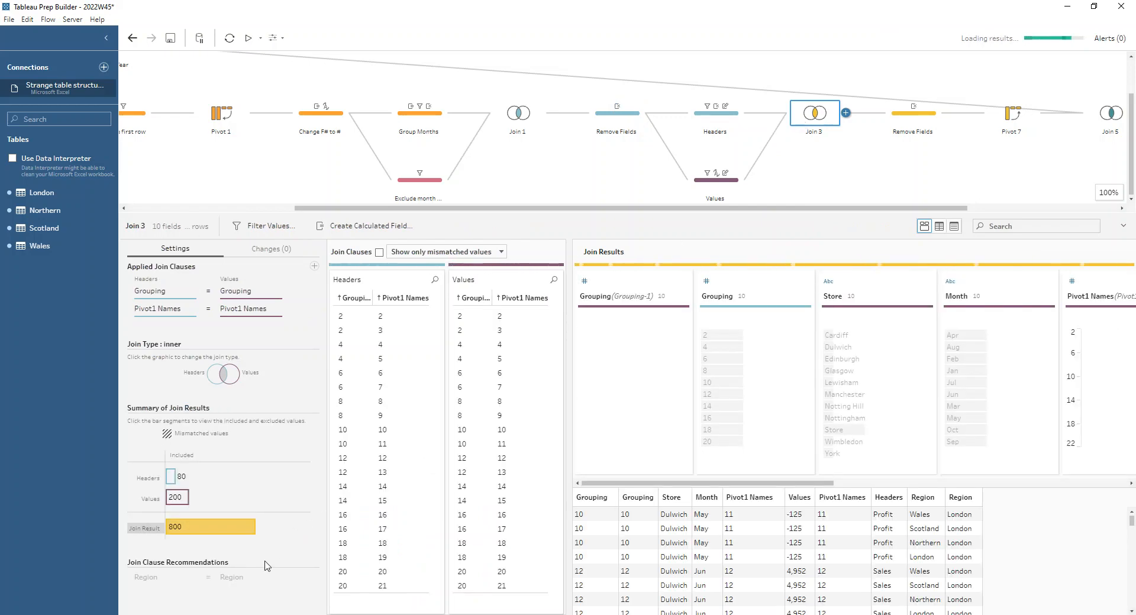
mouse_move(180, 500)
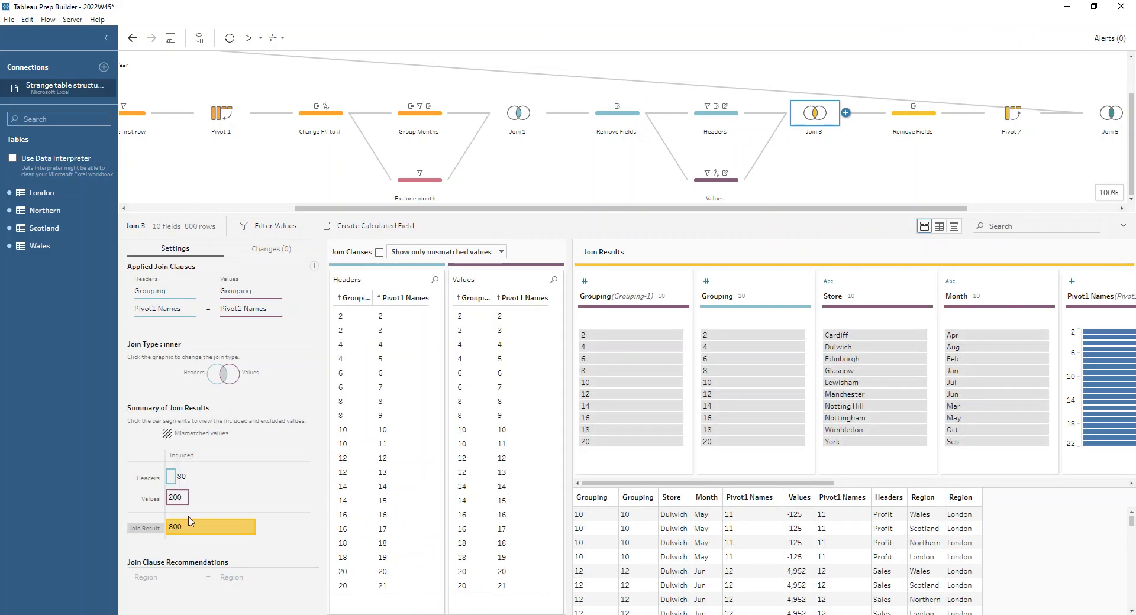
left_click(290, 577)
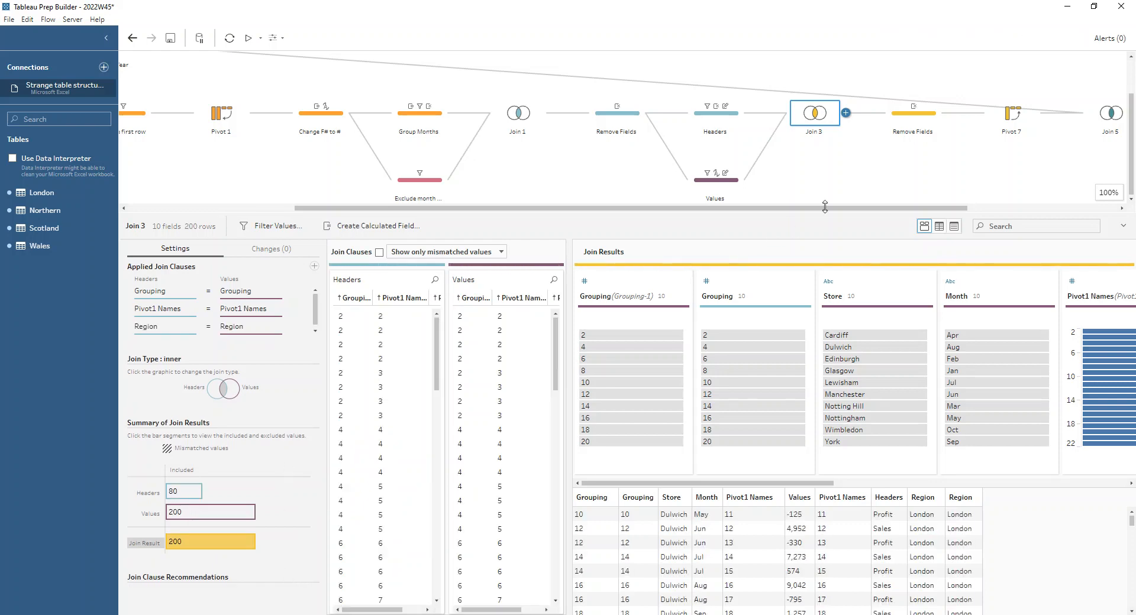
- Remove the duplicate Region-1 field in the Remove Fields step after Join 3
left_click(911, 139)
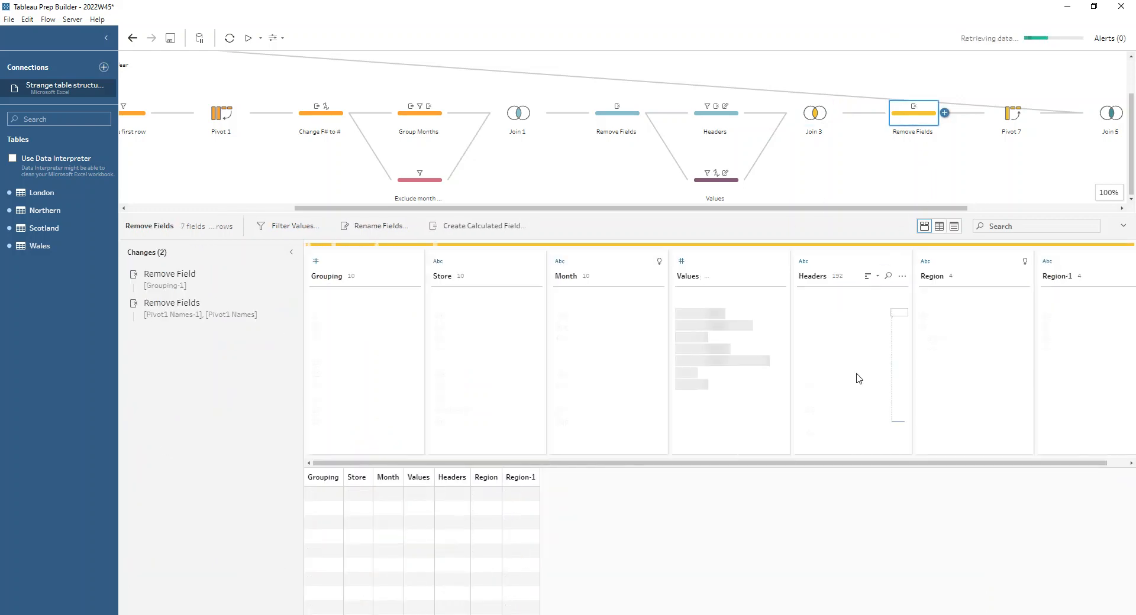
left_click(1065, 266)
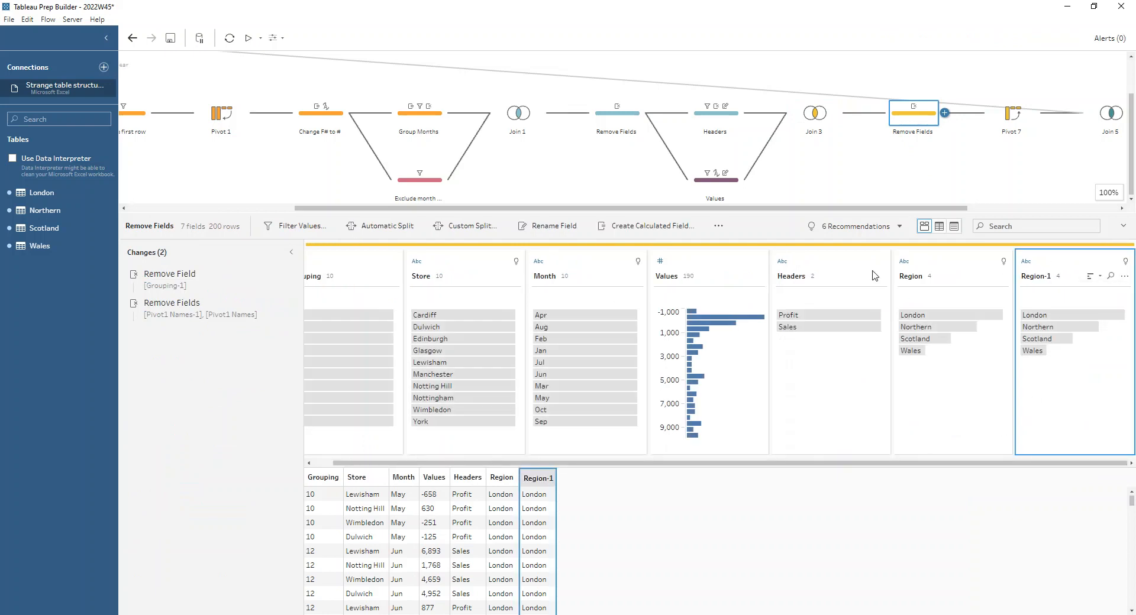
left_click(723, 225)
left_click(747, 272)
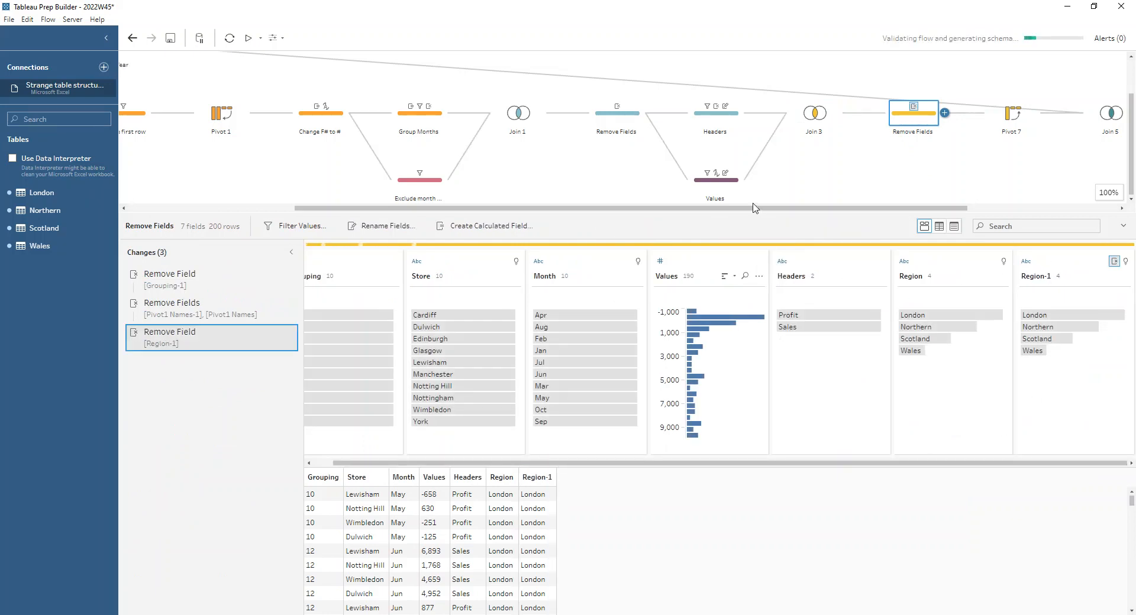
- Check the Region field in Pivot 7 and review the resulting fields and rows in the Date step
left_click_drag(761, 208, 909, 208)
left_click(788, 113)
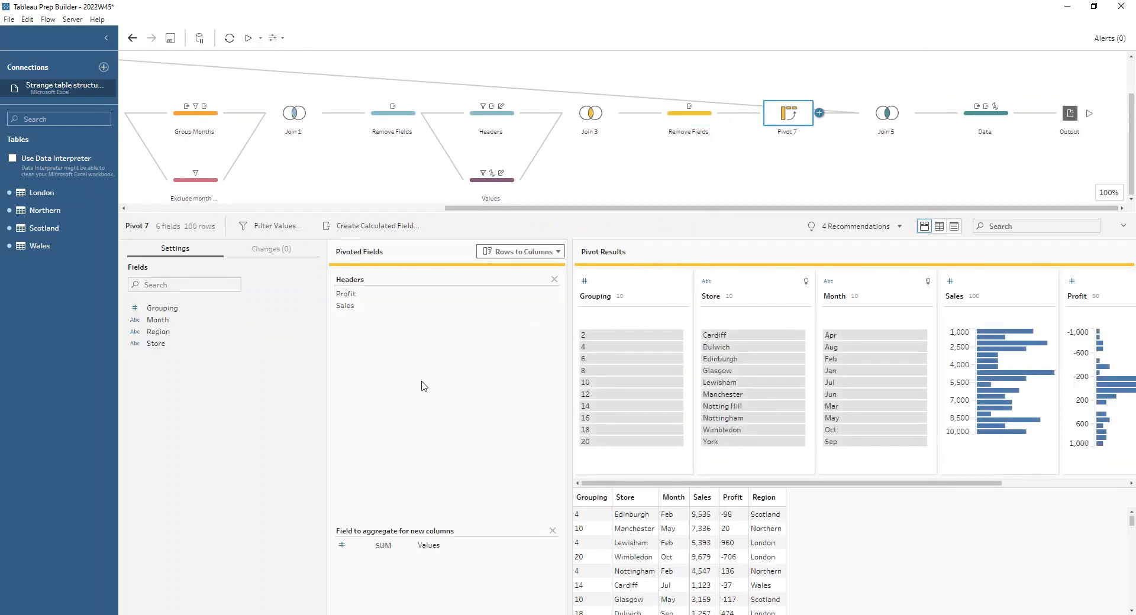
left_click(148, 332)
left_click(999, 122)
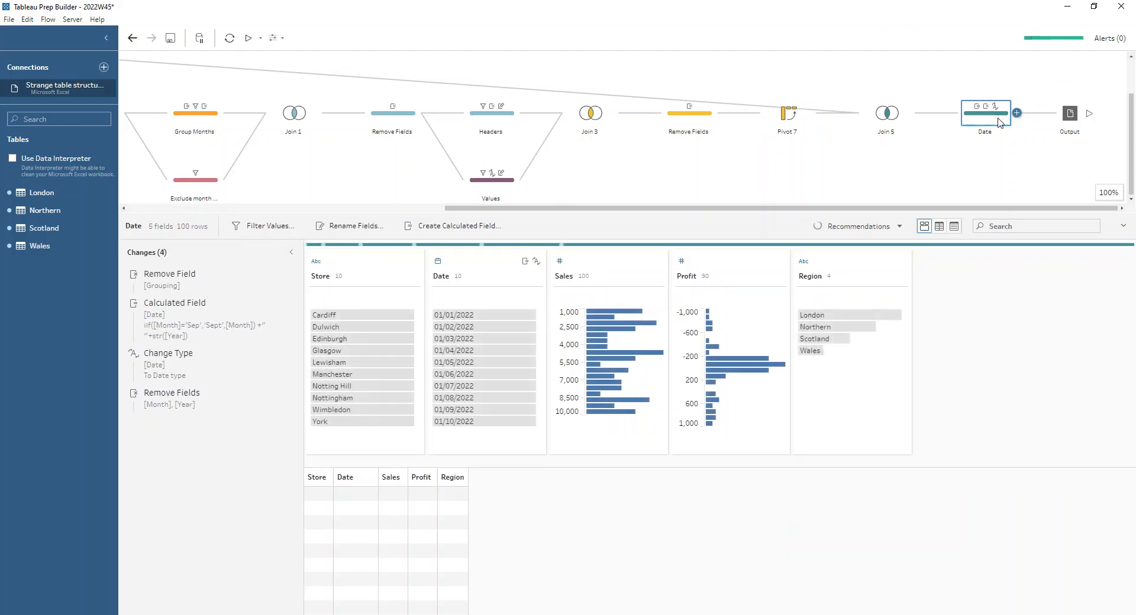